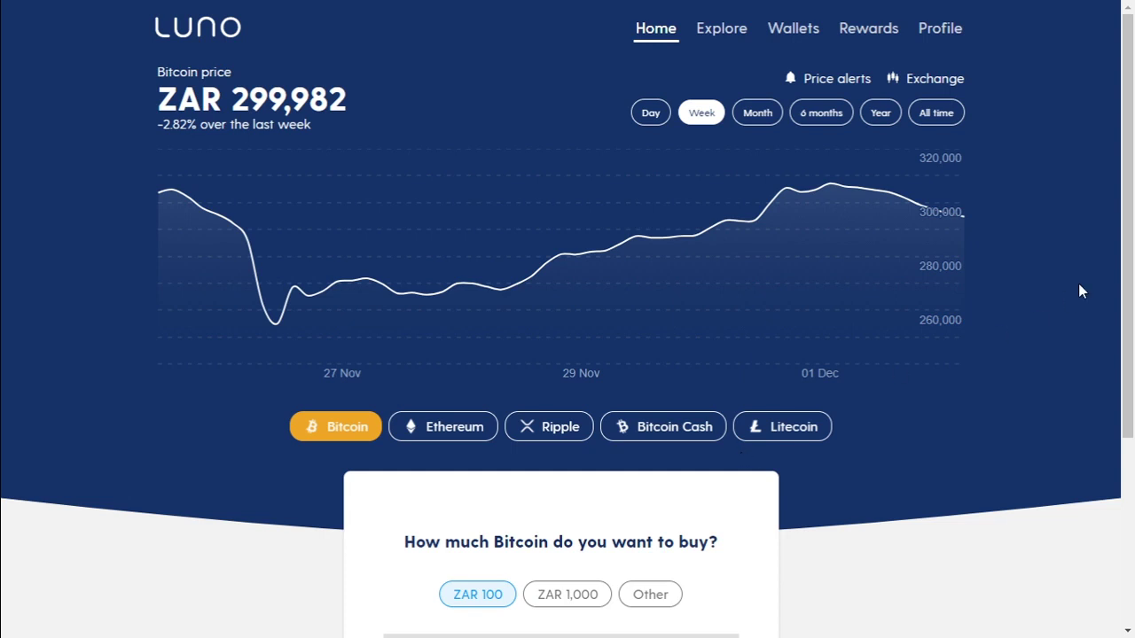
# Step: Scroll down the Luno home page toward the wallet balances
pyautogui.moveTo(1126, 227)
pyautogui.mouseDown()
pyautogui.moveTo(1121, 357)
pyautogui.moveTo(1119, 111)
pyautogui.mouseUp()
# Step: Show the Luno BTC wallet's existing receive address and QR code, and copy the address
pyautogui.click(789, 32)
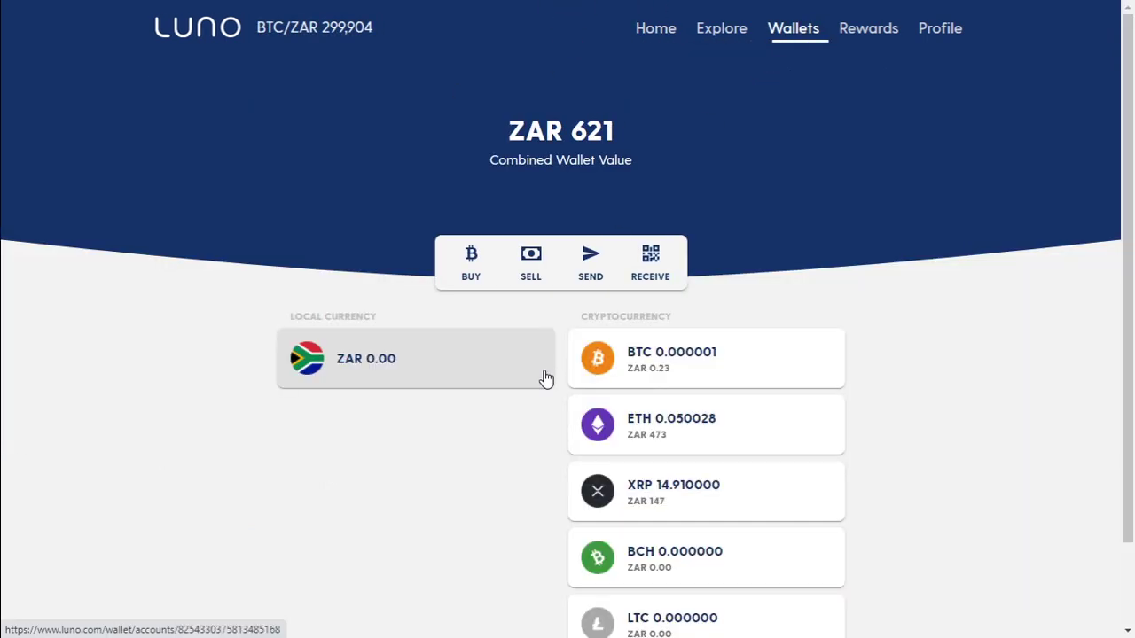
pyautogui.click(677, 362)
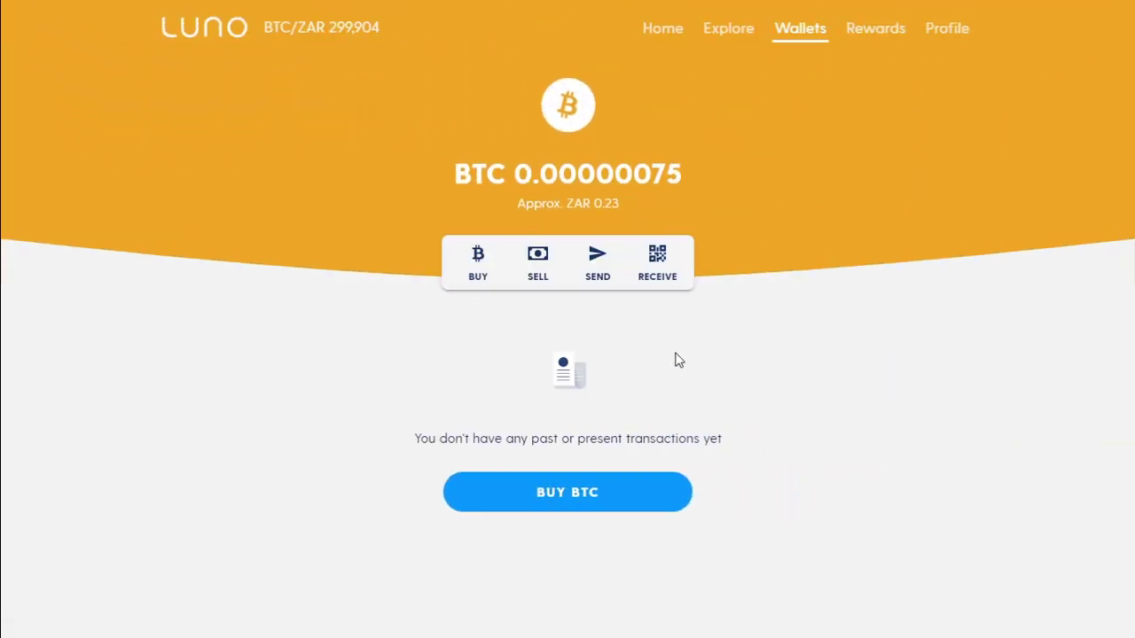
pyautogui.click(656, 277)
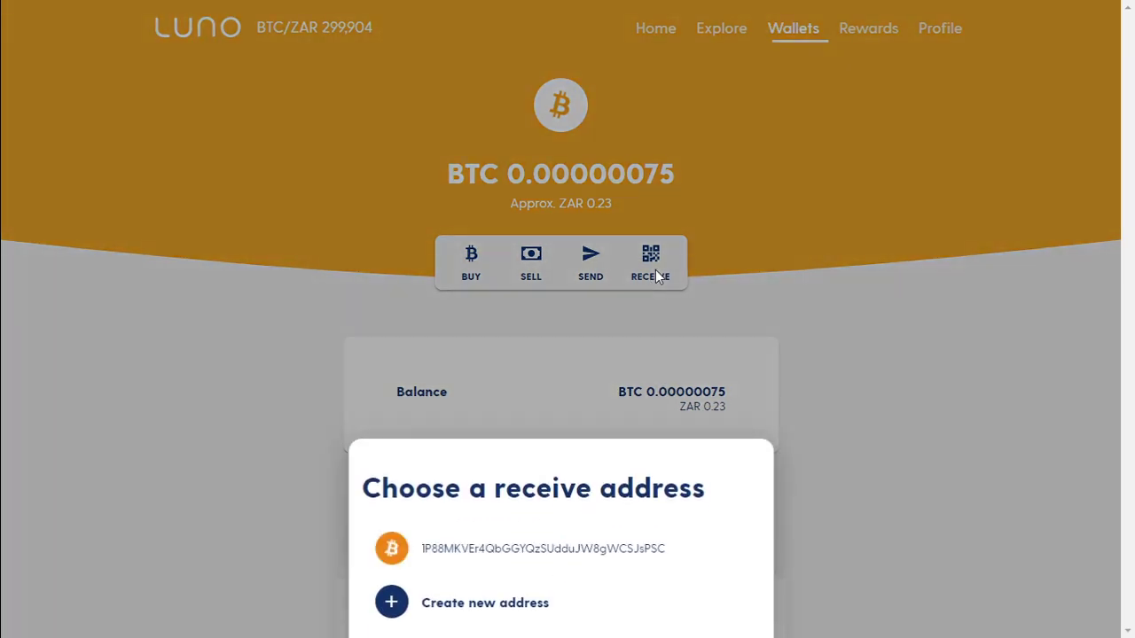
pyautogui.click(532, 555)
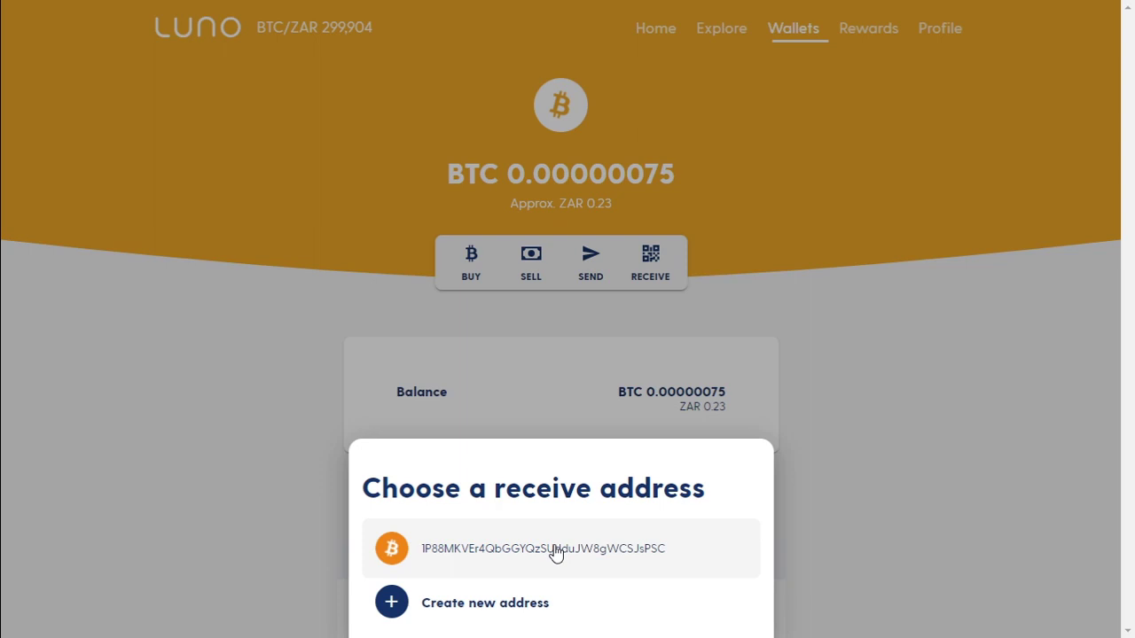
pyautogui.click(556, 551)
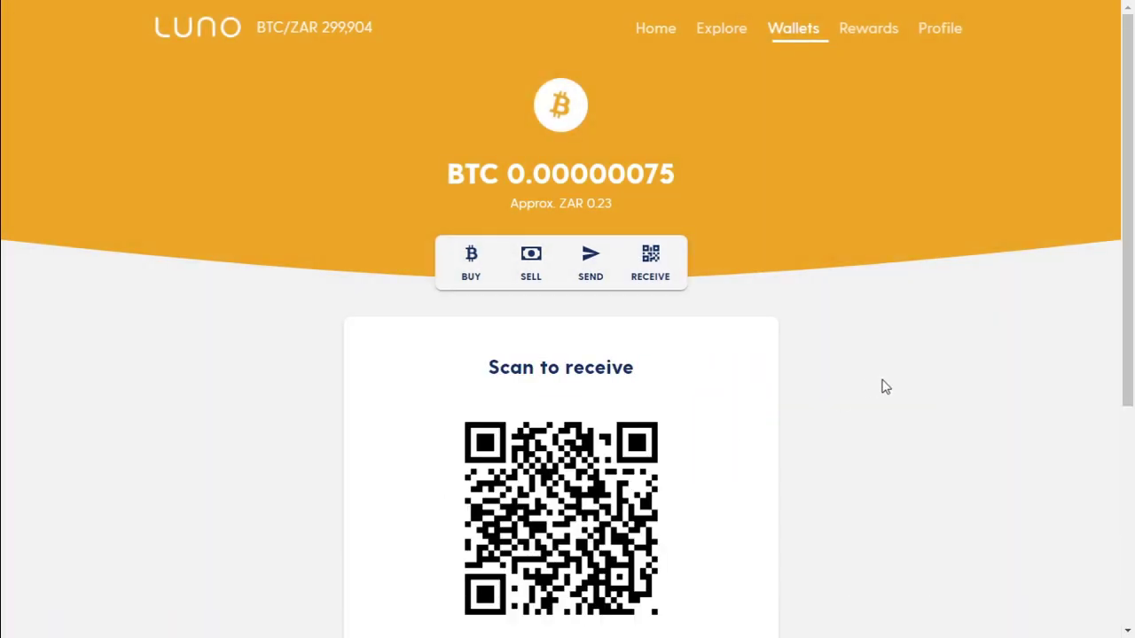
pyautogui.scroll(-4, 883, 385)
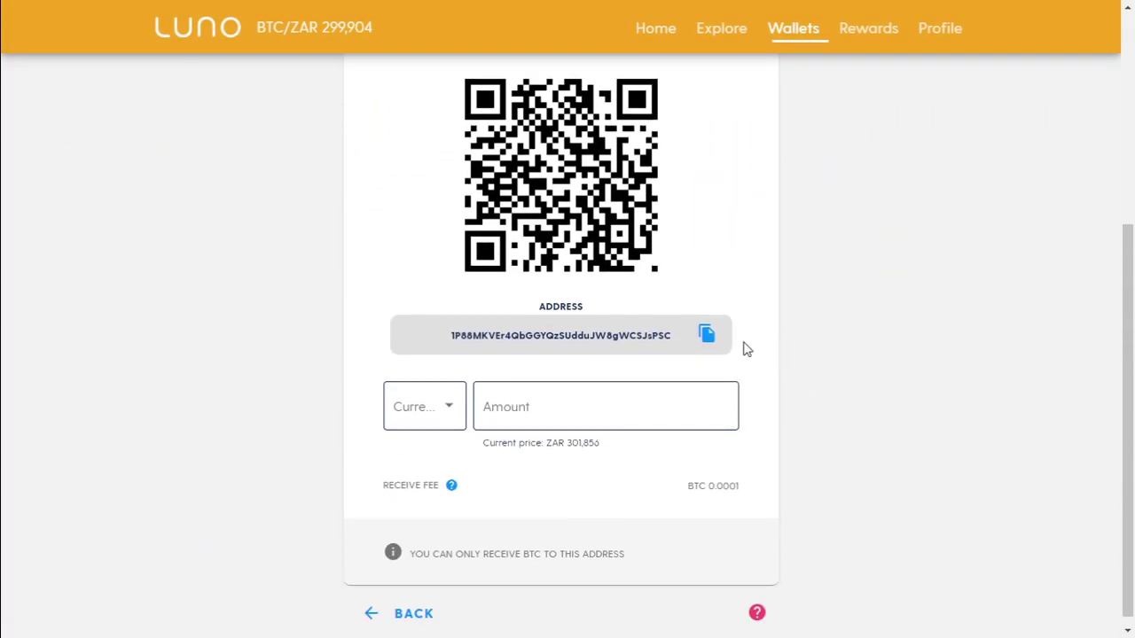
pyautogui.click(705, 337)
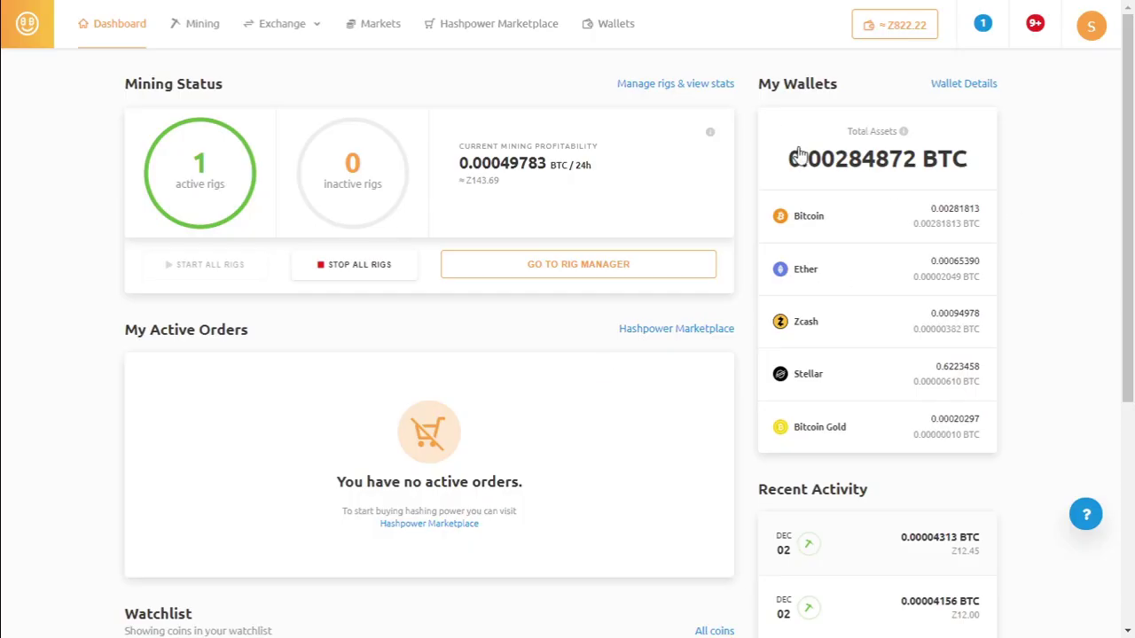
# Step: Open the NiceHash Bitcoin wallet and start a withdrawal from it
pyautogui.click(844, 222)
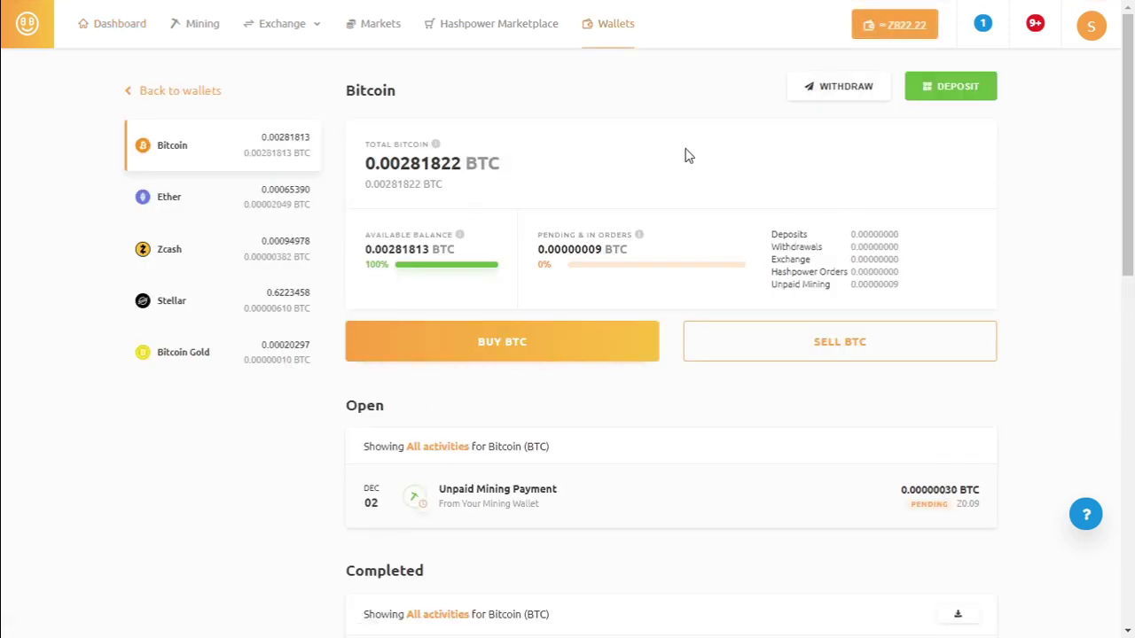
pyautogui.click(864, 89)
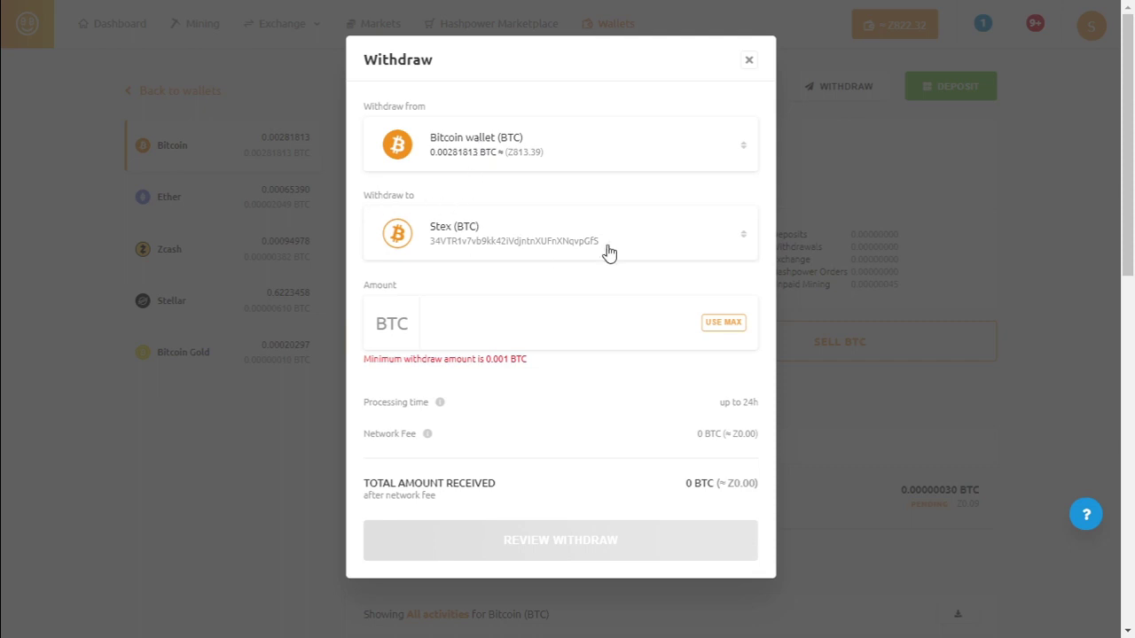
# Step: Set the withdrawal destination to the saved Luno (BTC) address
pyautogui.click(743, 237)
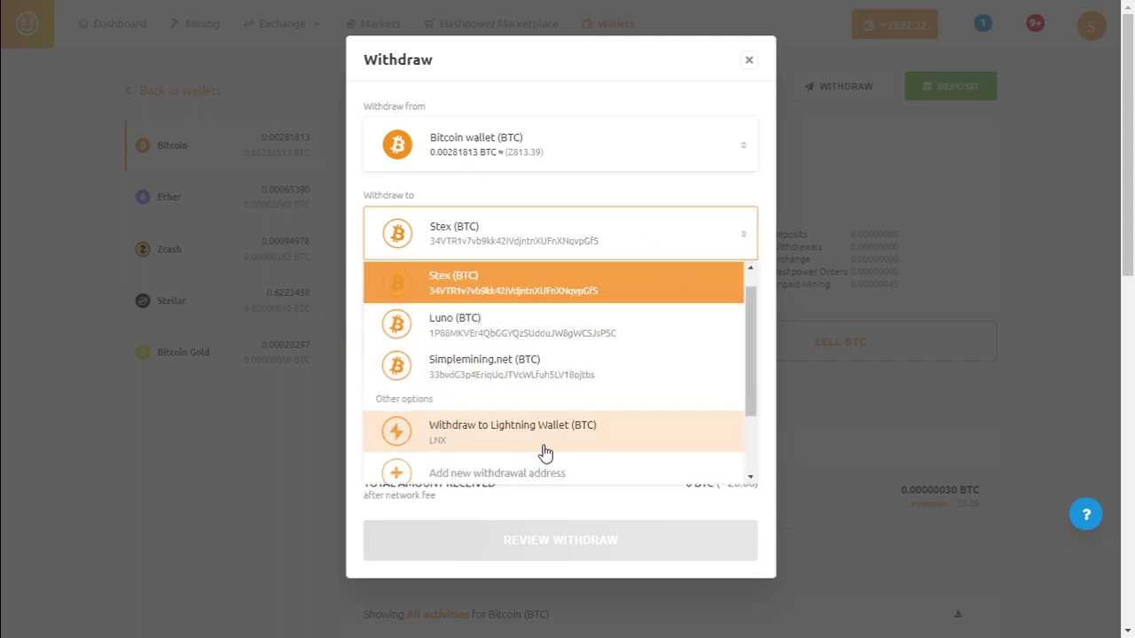
pyautogui.moveTo(750, 358)
pyautogui.mouseDown()
pyautogui.moveTo(747, 431)
pyautogui.moveTo(739, 421)
pyautogui.mouseUp()
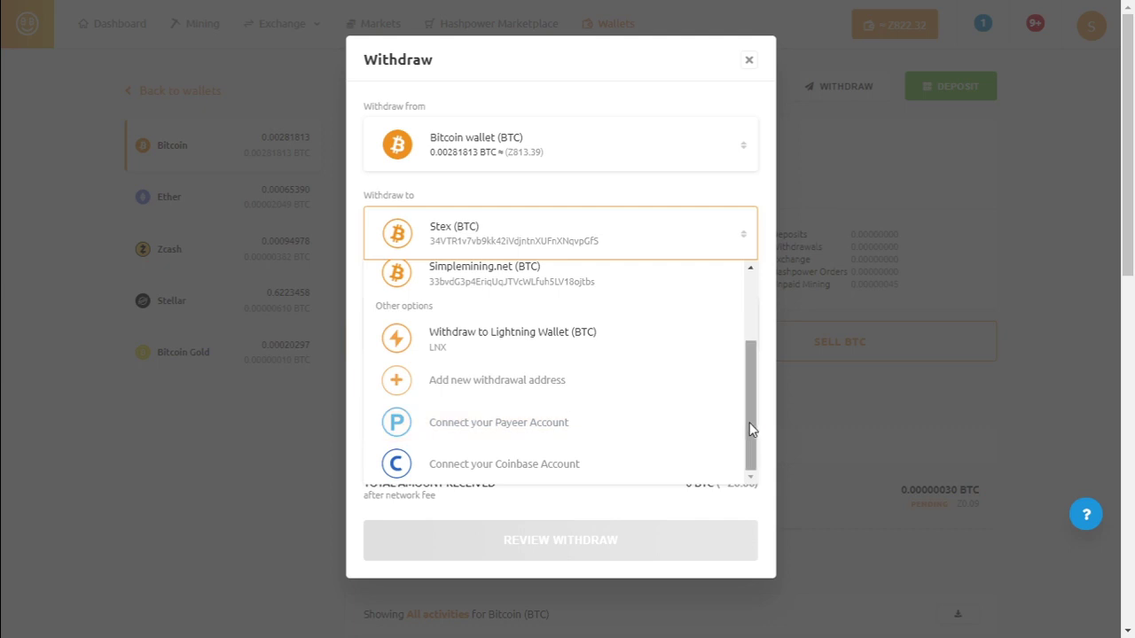
pyautogui.moveTo(750, 428); pyautogui.dragTo(745, 332)
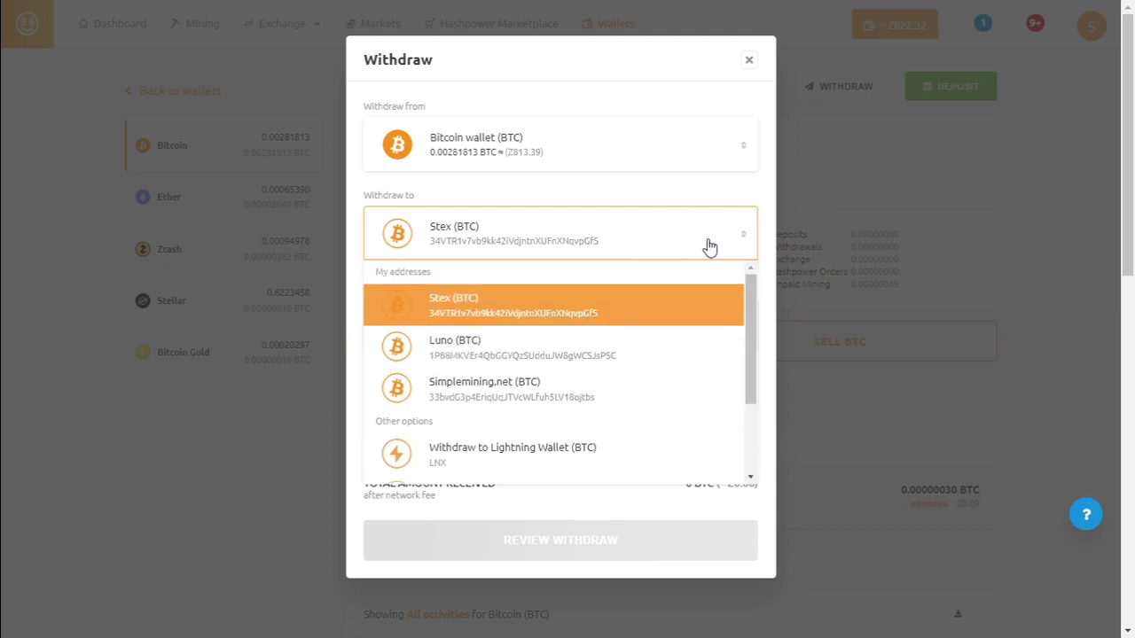
pyautogui.click(514, 349)
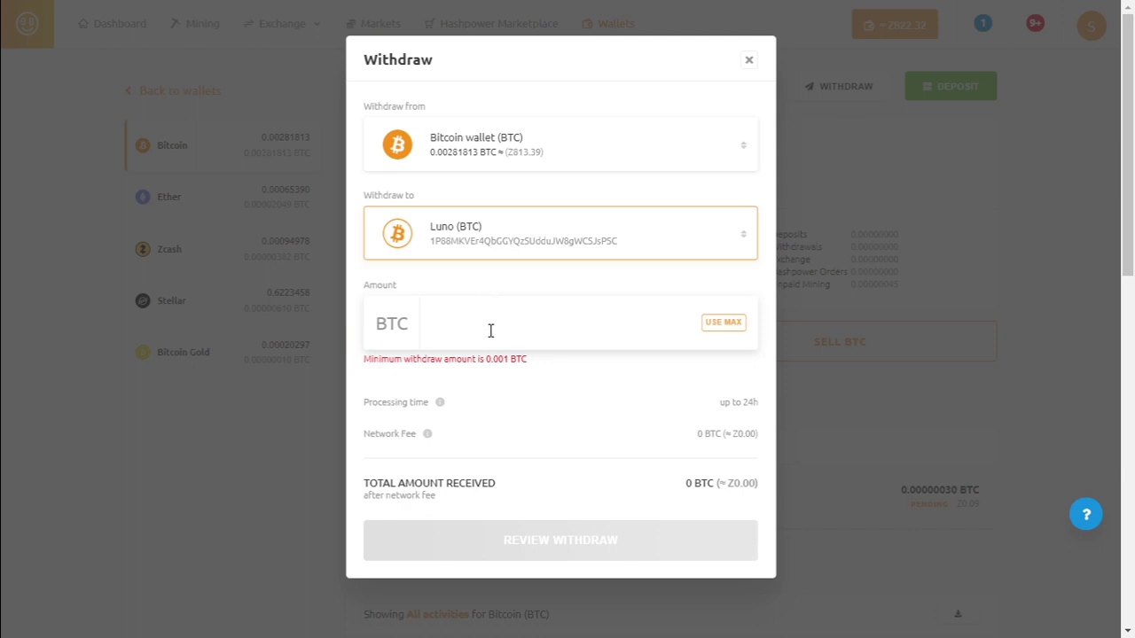
# Step: Enter the full 0.00281813 BTC balance as the withdrawal amount
pyautogui.click(722, 323)
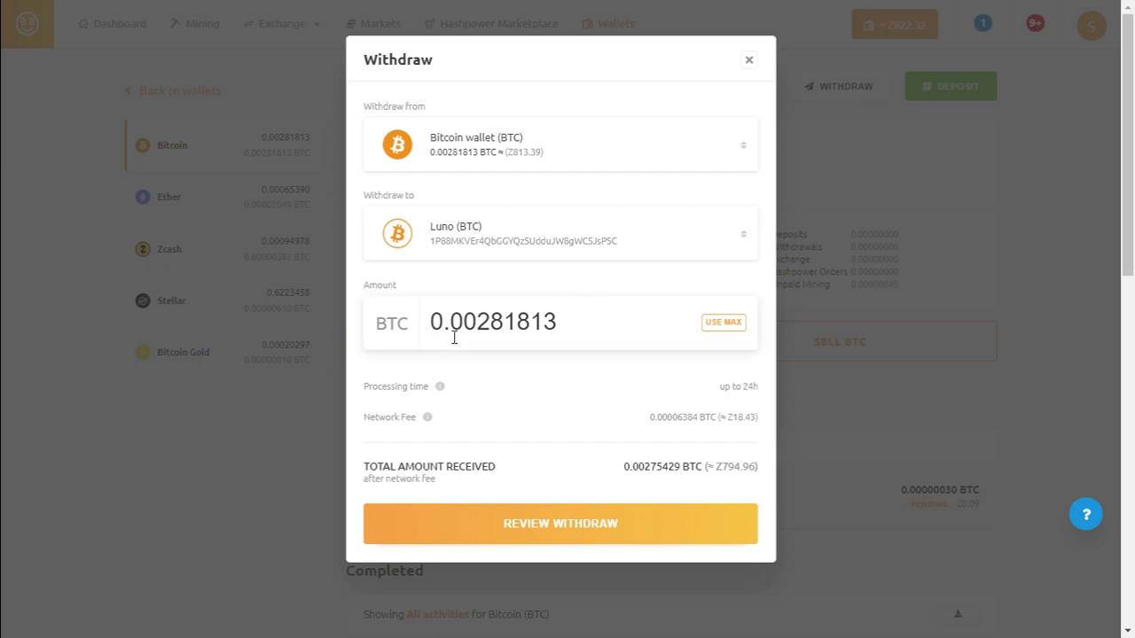
pyautogui.click(566, 323)
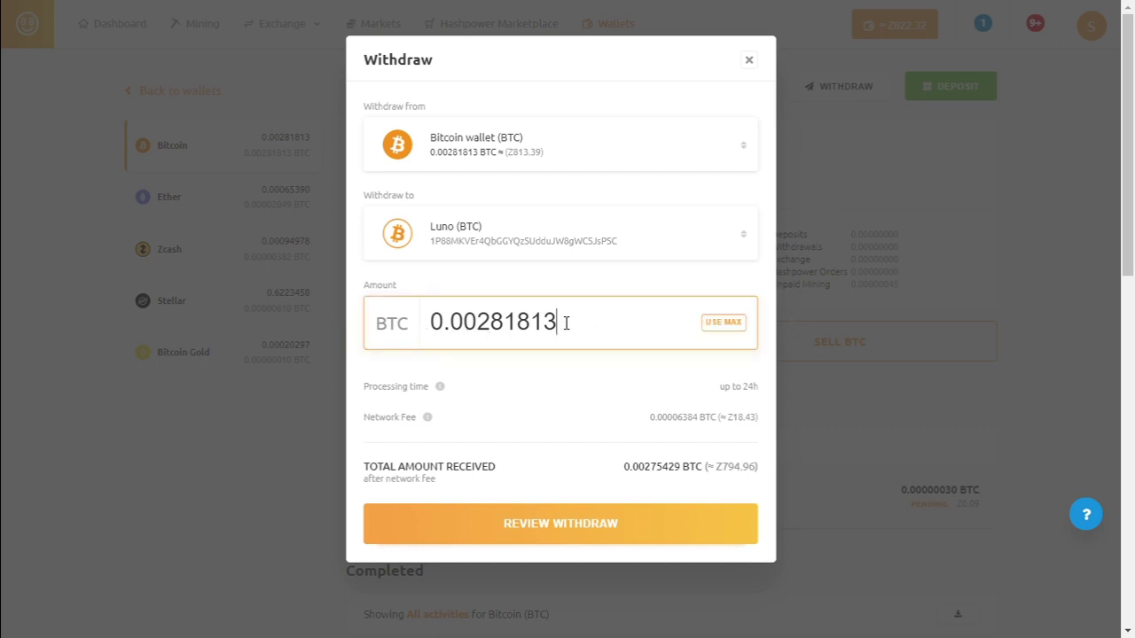
pyautogui.press('BackSpace')
pyautogui.press('BackSpace')
pyautogui.press('BackSpace')
pyautogui.press('BackSpace')
pyautogui.press('BackSpace')
pyautogui.press('BackSpace')
pyautogui.press('BackSpace')
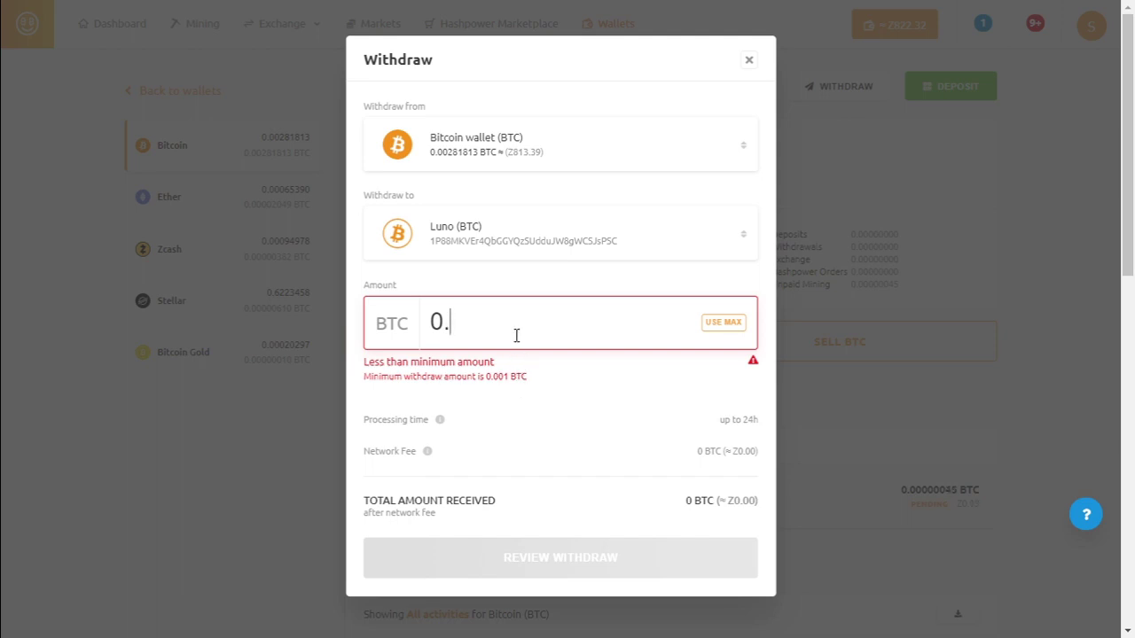
pyautogui.click(725, 328)
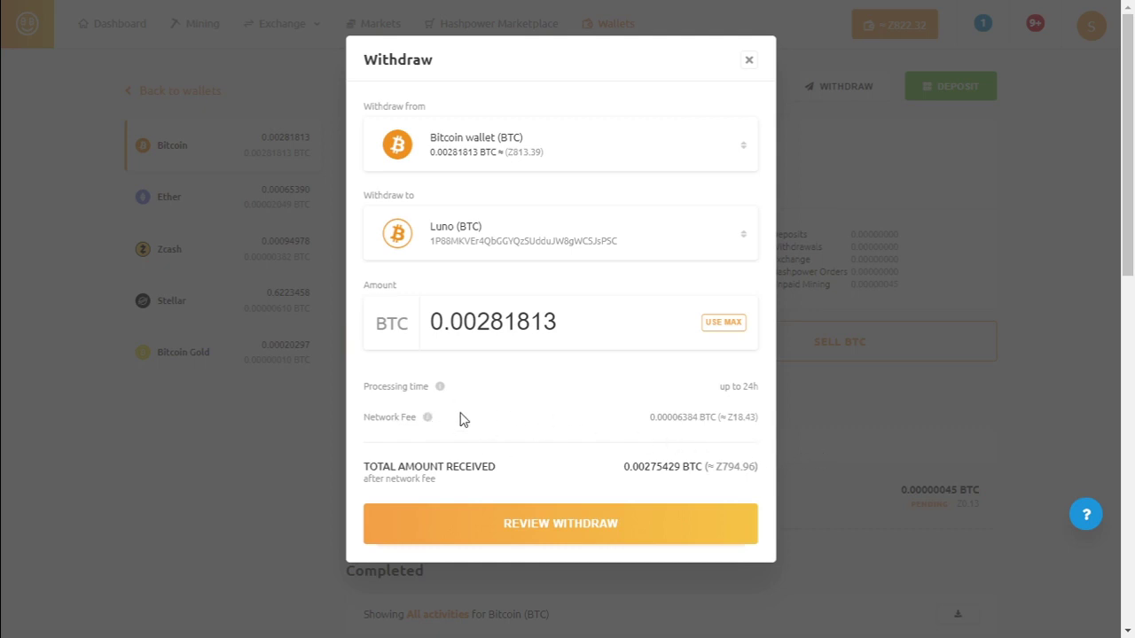
pyautogui.moveTo(440, 419)
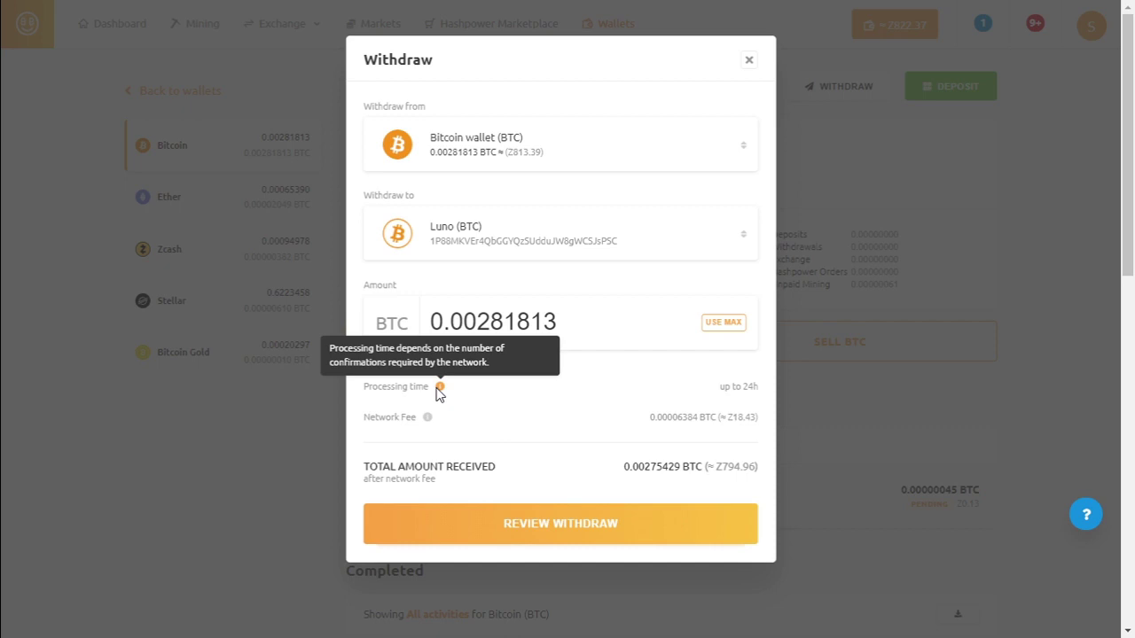
# Step: Review, acknowledge and send the 0.00281813 BTC withdrawal, then check its pending transaction details
pyautogui.click(582, 532)
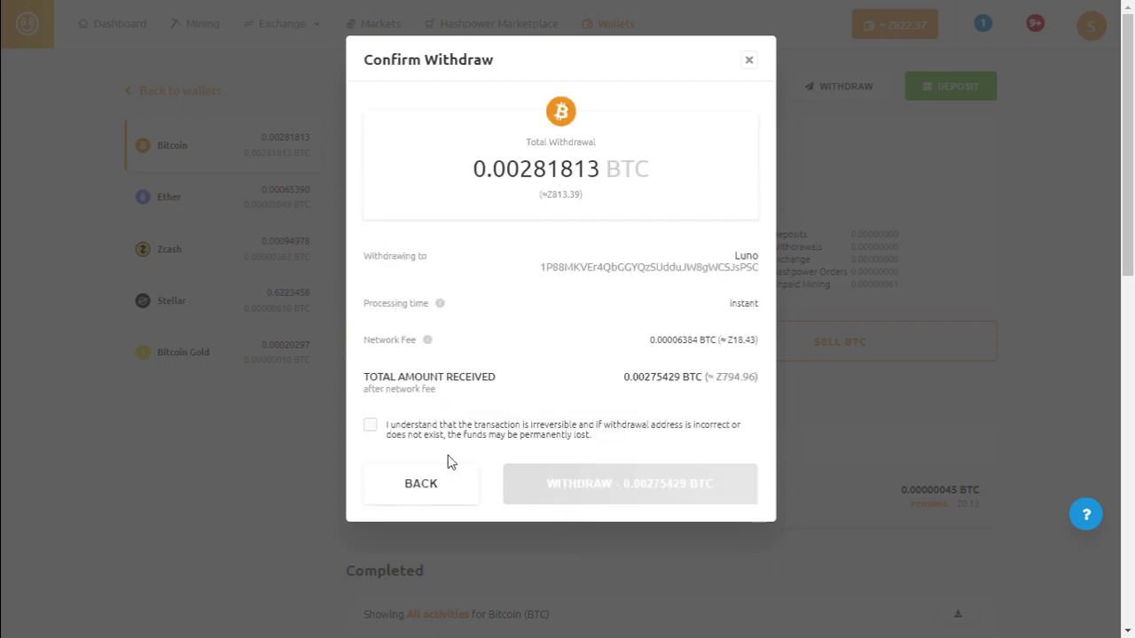
pyautogui.click(369, 427)
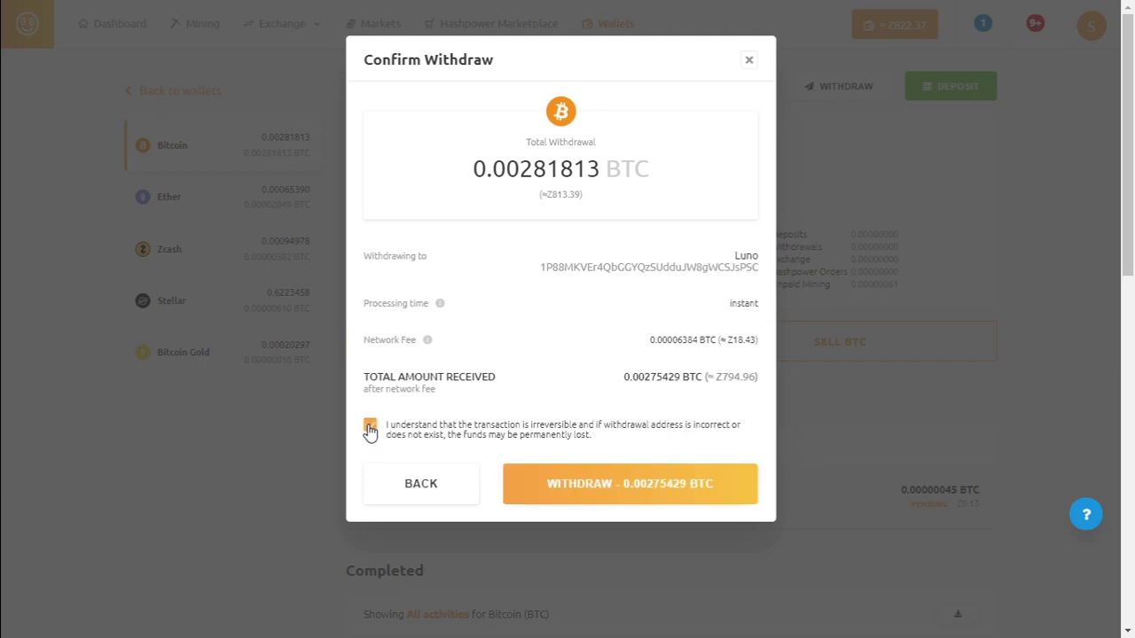
pyautogui.click(648, 483)
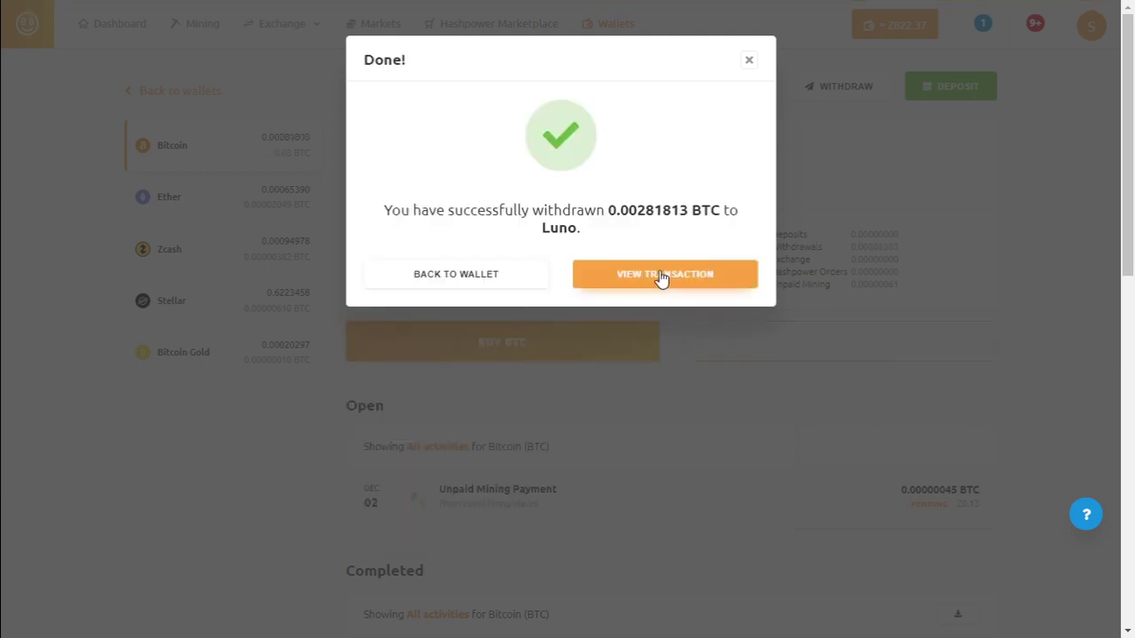
pyautogui.click(662, 275)
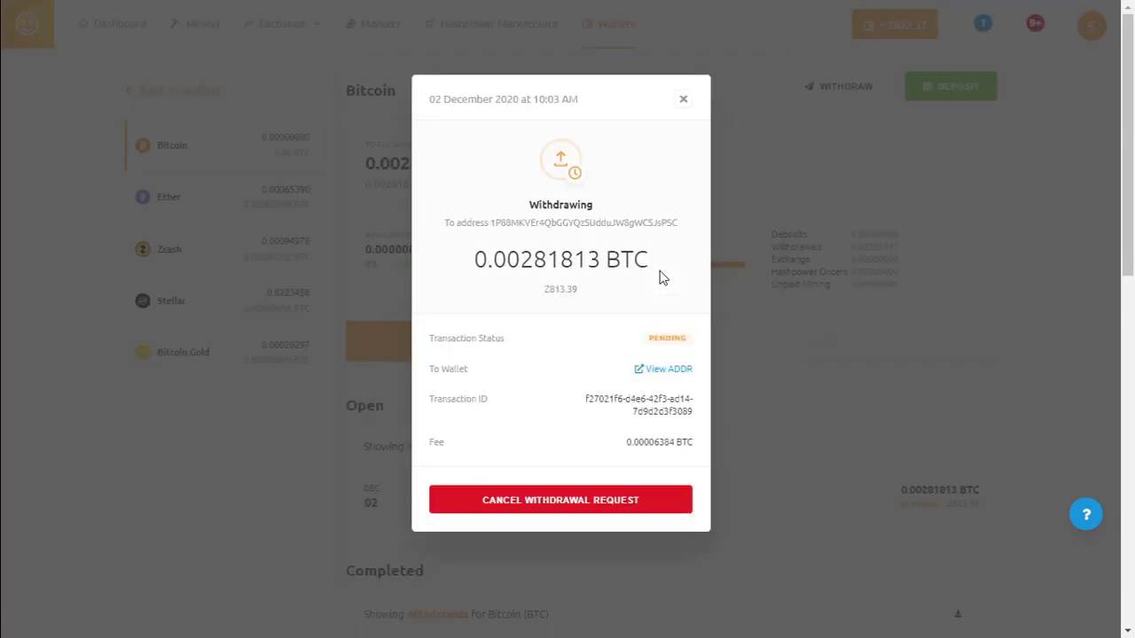
pyautogui.click(682, 103)
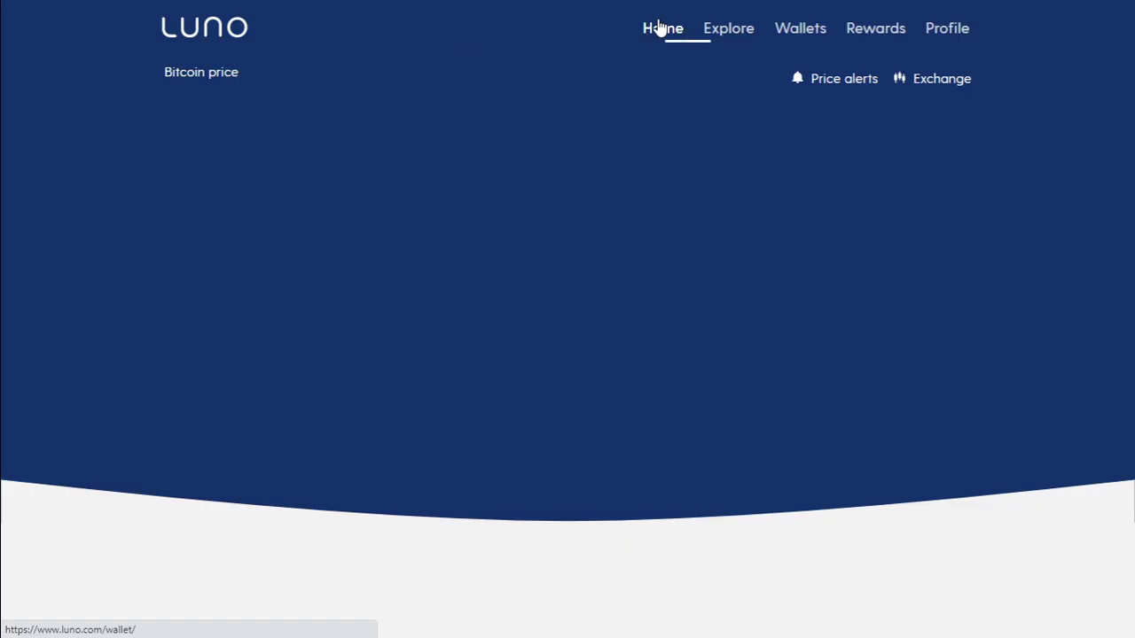
# Step: Return to the Luno home page and go to the BTC/ZAR exchange page
pyautogui.click(787, 35)
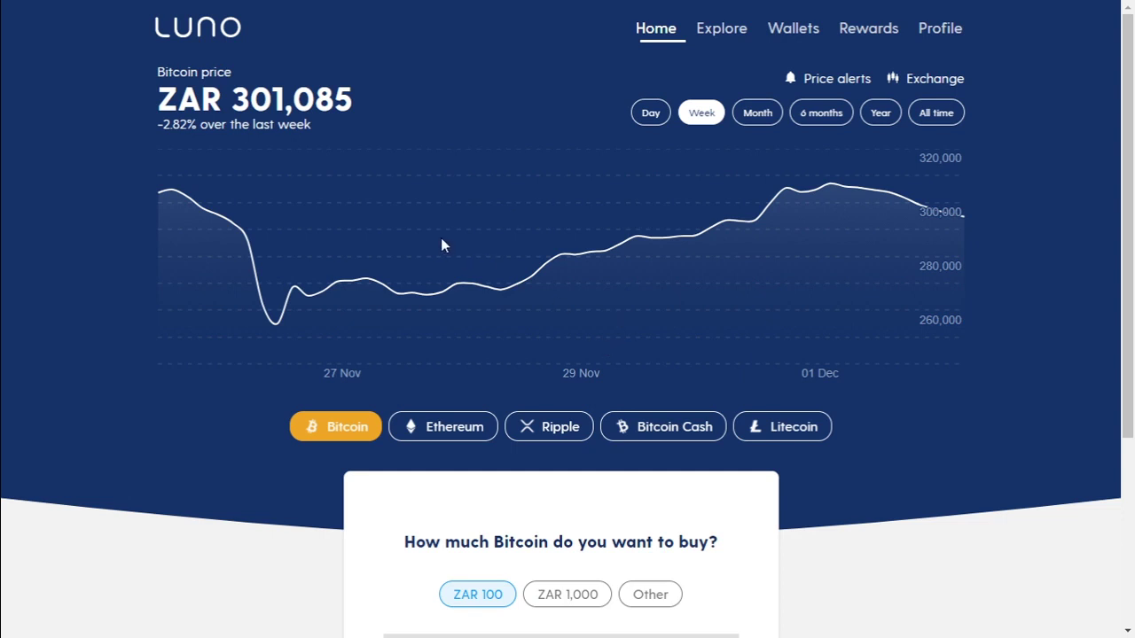
pyautogui.click(937, 83)
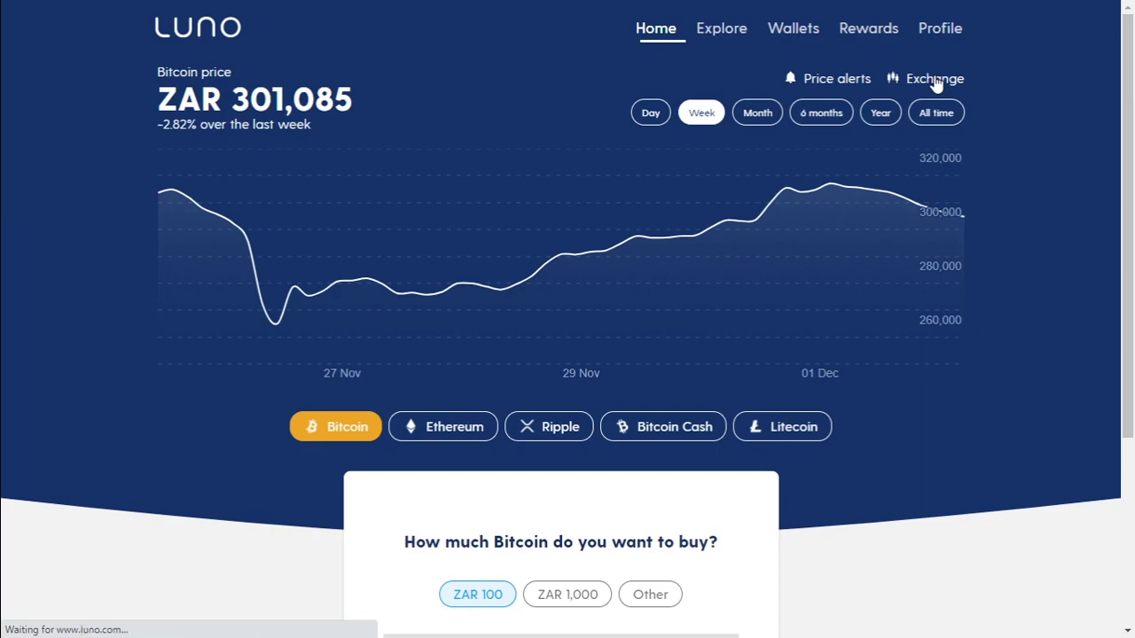